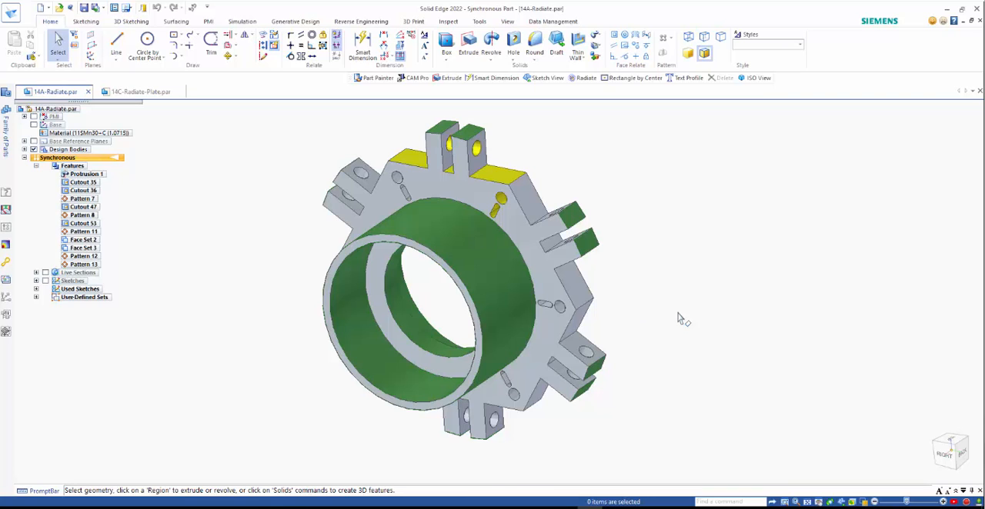
Check the diameters of the hub's outer and inner cylindrical faces, and clear the selection
{"action": "left_click", "coordinate": [500, 293]}
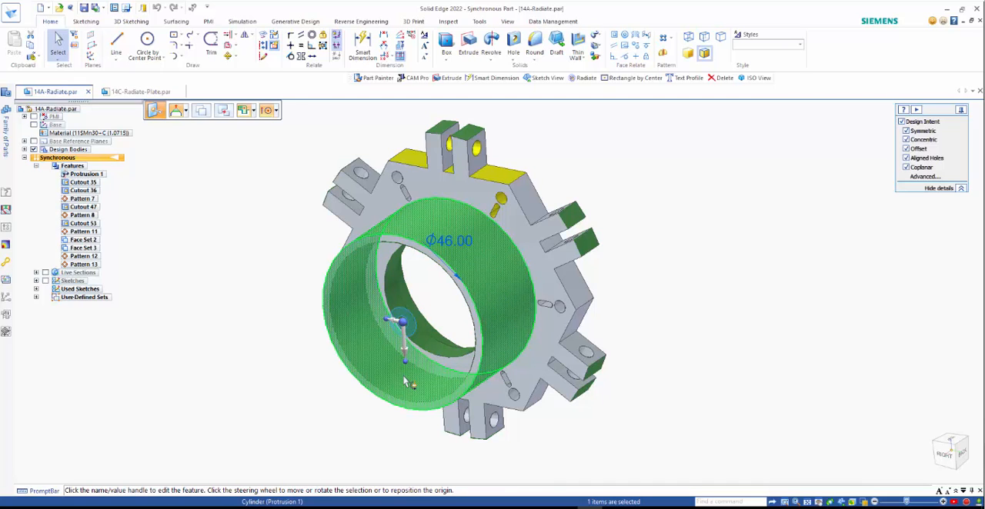
{"action": "left_click", "coordinate": [346, 290]}
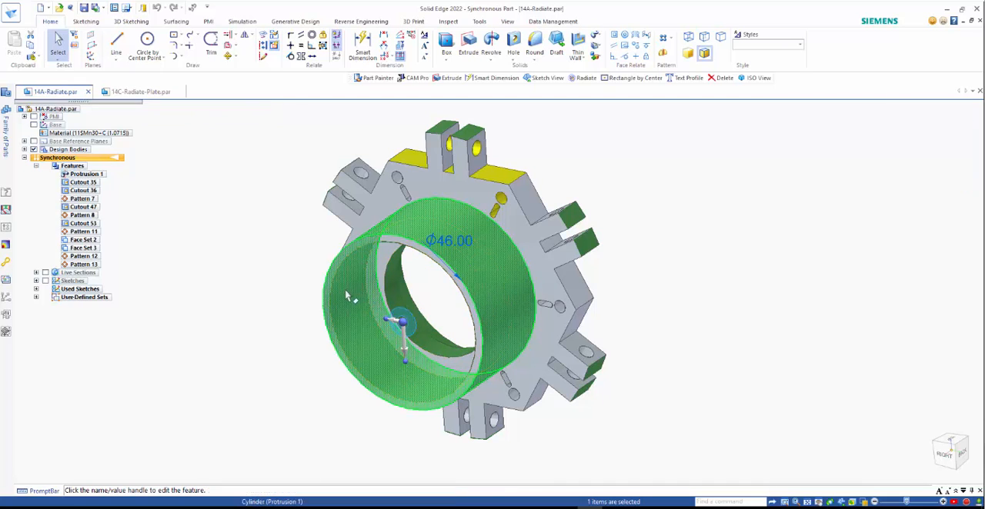
{"action": "left_click", "coordinate": [436, 217], "text": "ctrl"}
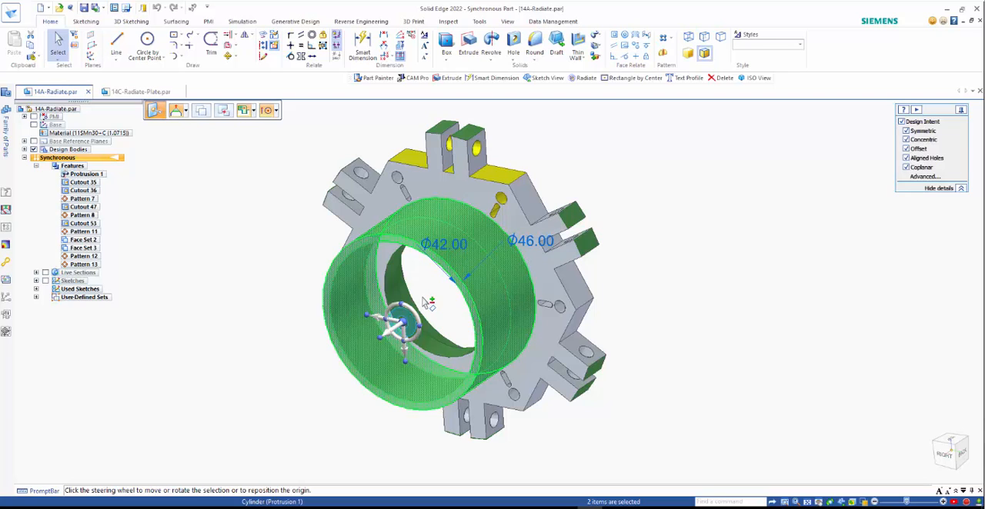
{"action": "key", "text": "Escape"}
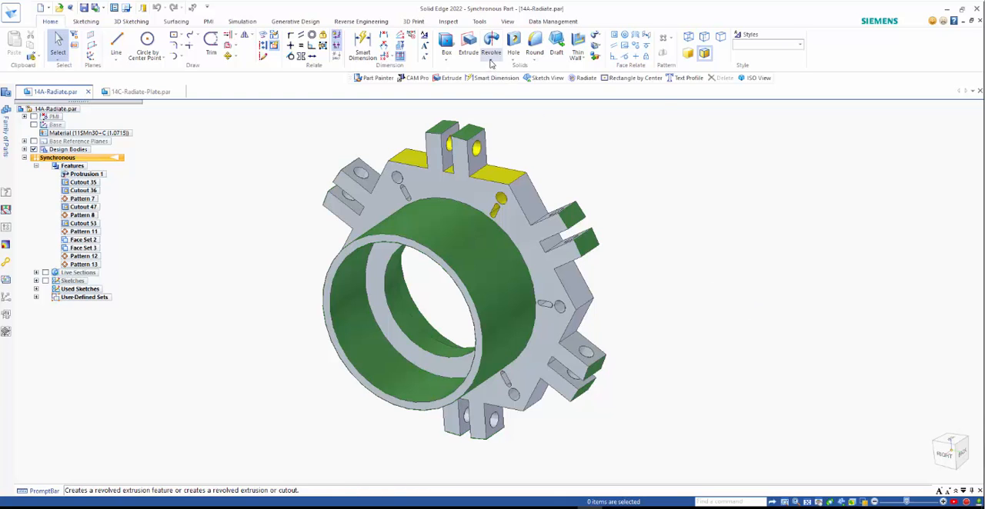
Start a Radiate on the hub's inner cylindrical face and include all coaxial faces in the selection
{"action": "left_click", "coordinate": [490, 62]}
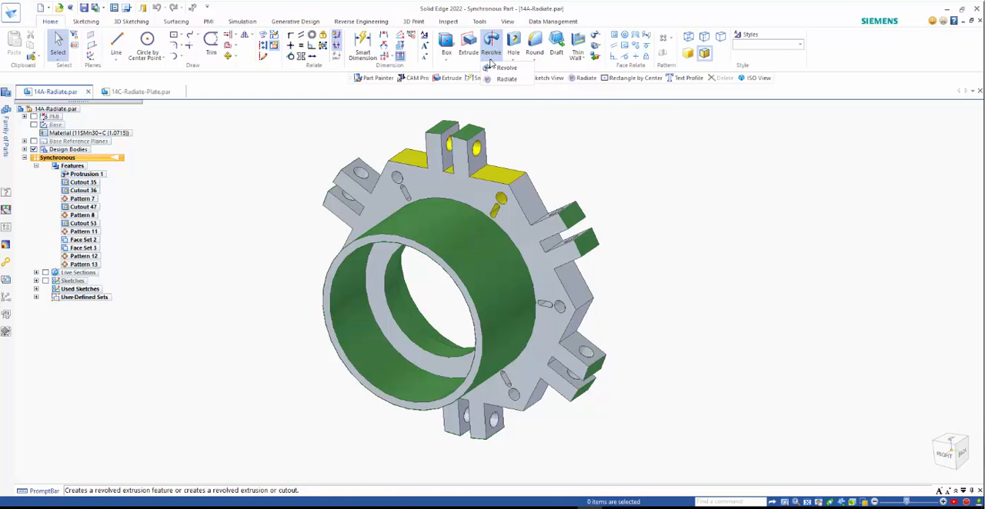
{"action": "left_click", "coordinate": [506, 79]}
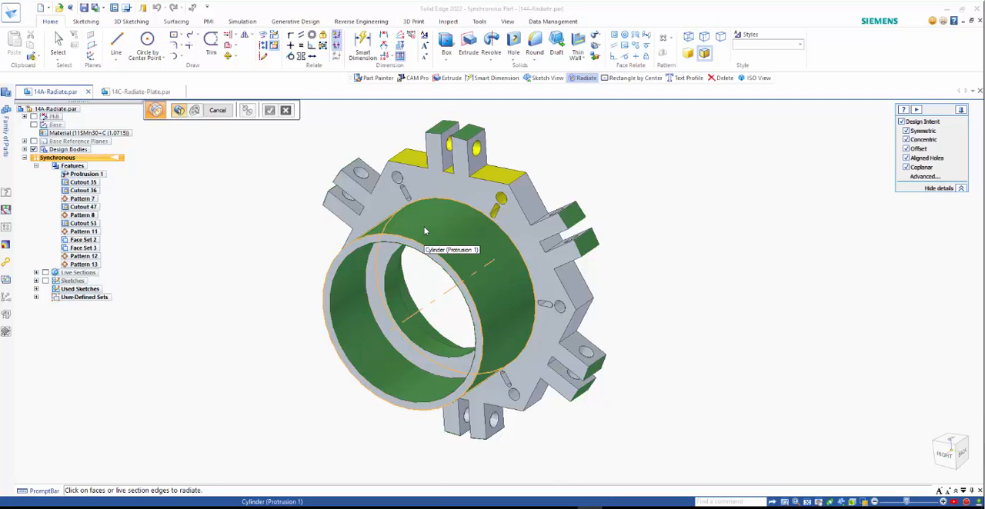
{"action": "left_click", "coordinate": [350, 306]}
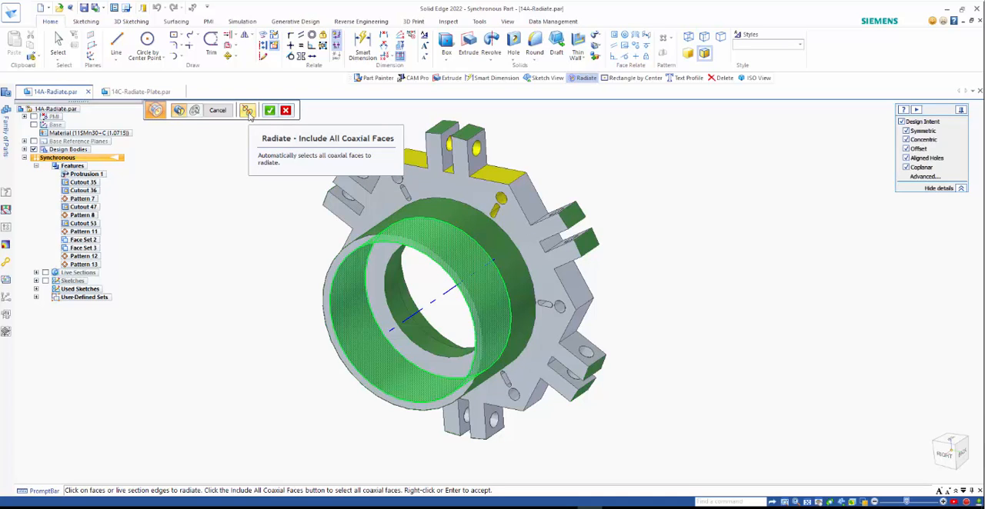
{"action": "left_click", "coordinate": [248, 113]}
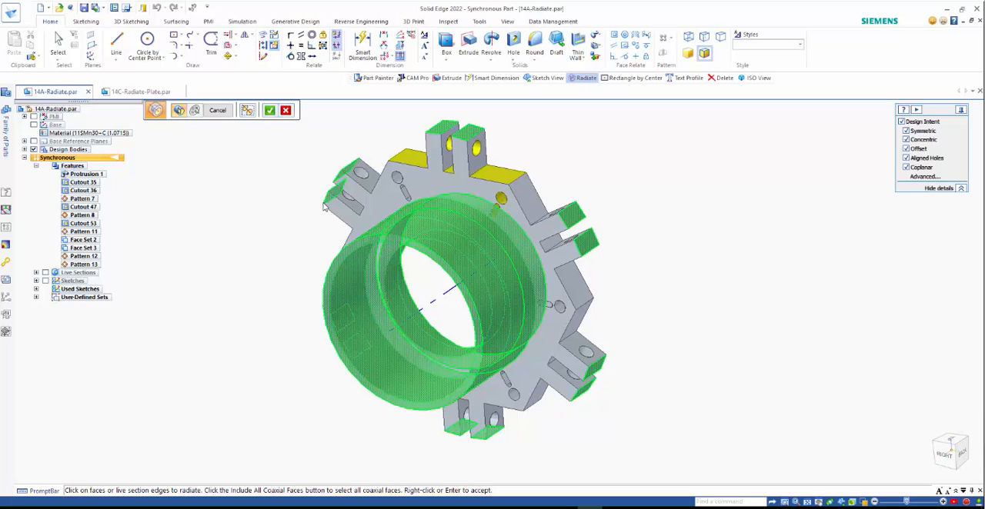
{"action": "right_click", "coordinate": [235, 234]}
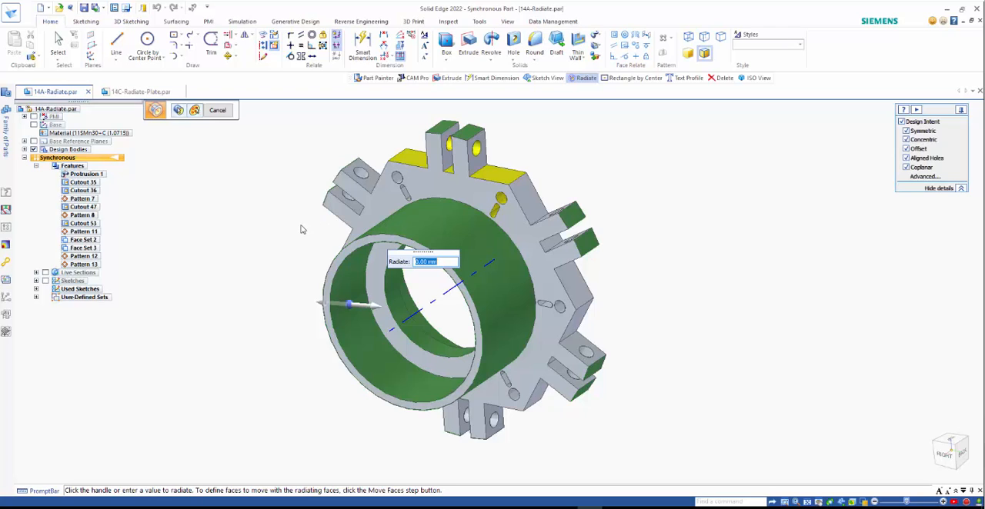
Define the two yellow lug holes as a moving group for the Radiate, accepting the proposed direction
{"action": "left_click", "coordinate": [195, 112]}
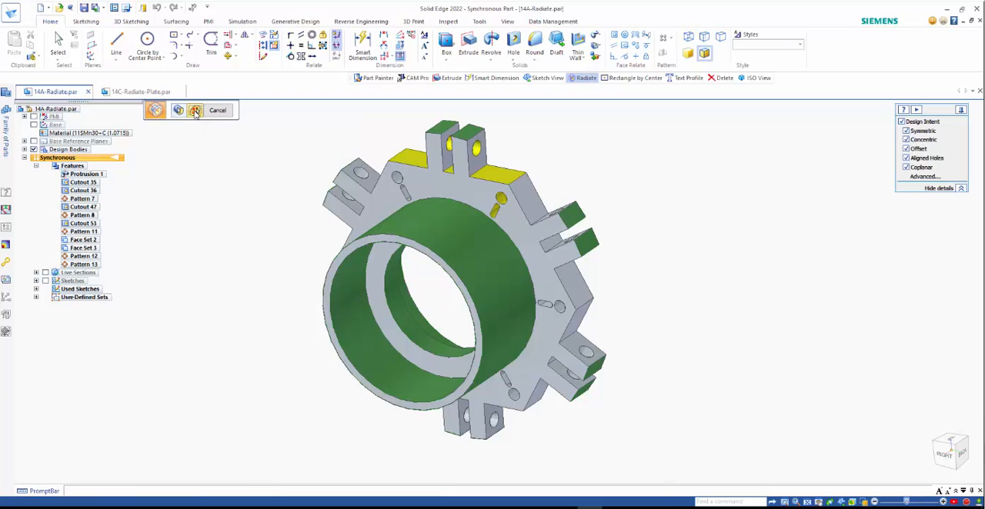
{"action": "left_click", "coordinate": [474, 149]}
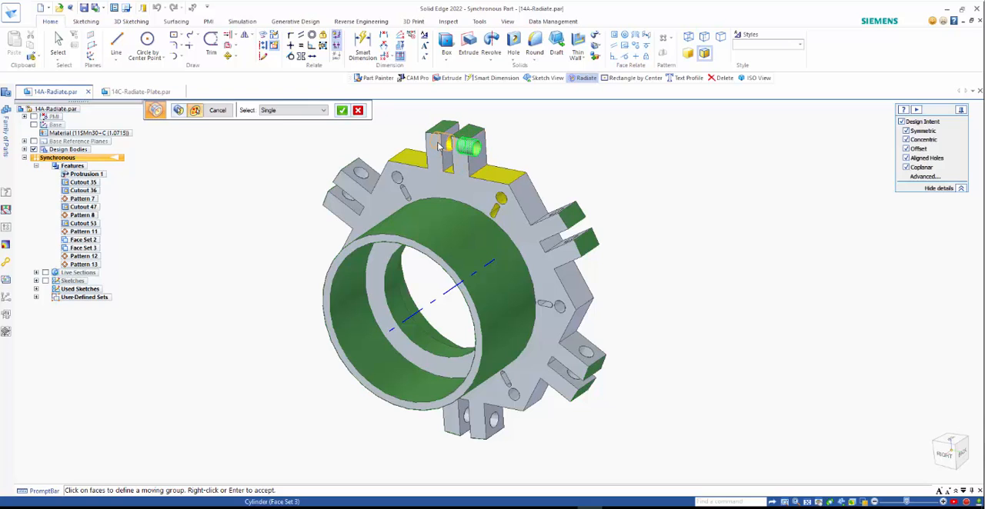
{"action": "left_click", "coordinate": [439, 146]}
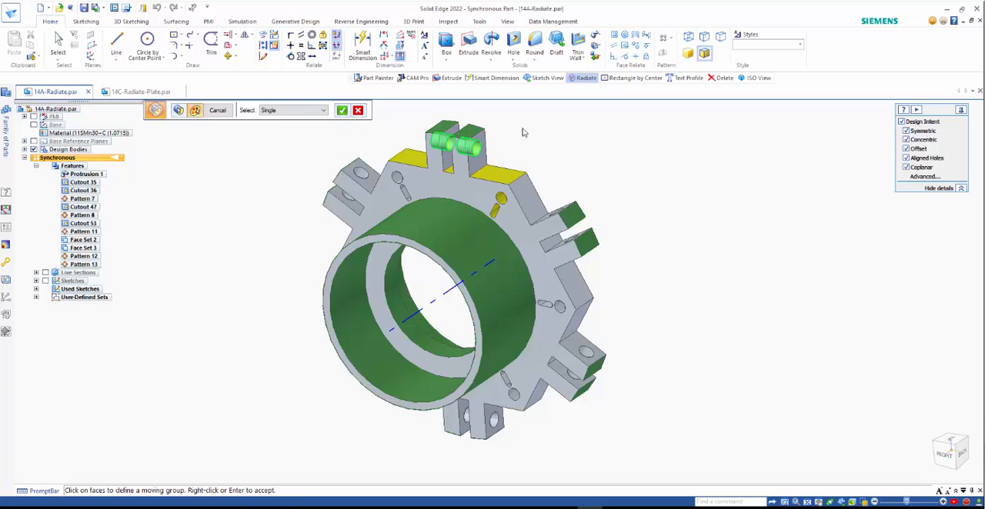
{"action": "right_click", "coordinate": [390, 135]}
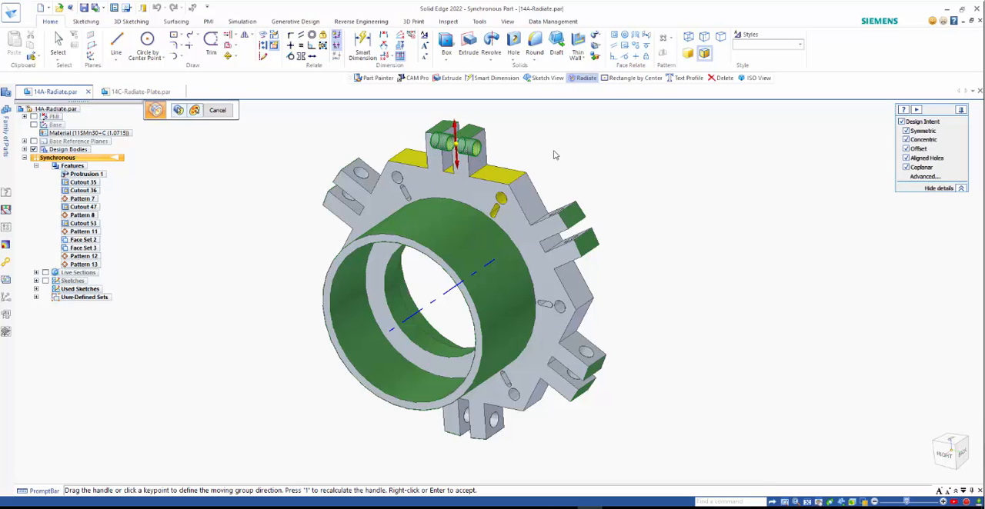
{"action": "mouse_move", "coordinate": [614, 176]}
{"action": "middle_mouse_down"}
{"action": "mouse_move", "coordinate": [686, 120]}
{"action": "mouse_move", "coordinate": [668, 121]}
{"action": "mouse_move", "coordinate": [600, 170]}
{"action": "middle_mouse_up"}
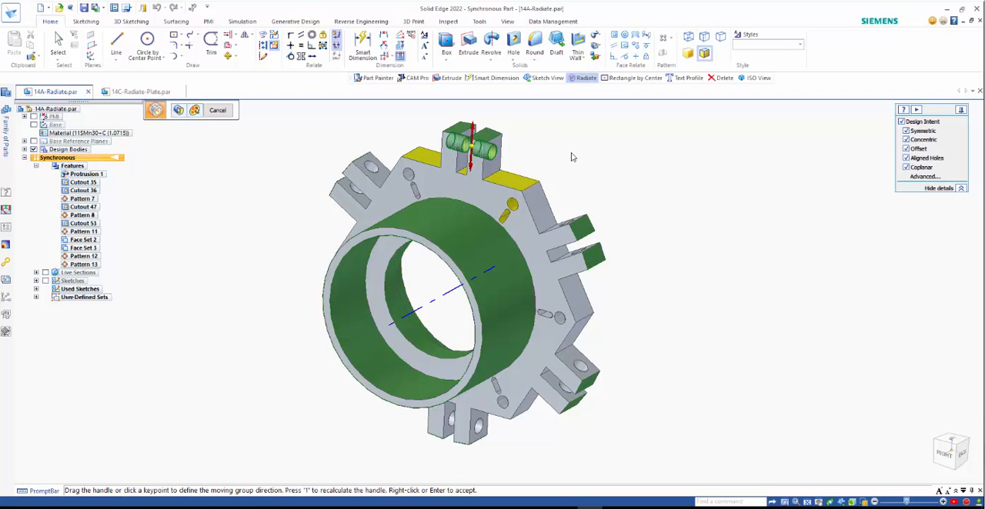
{"action": "key", "text": "Return"}
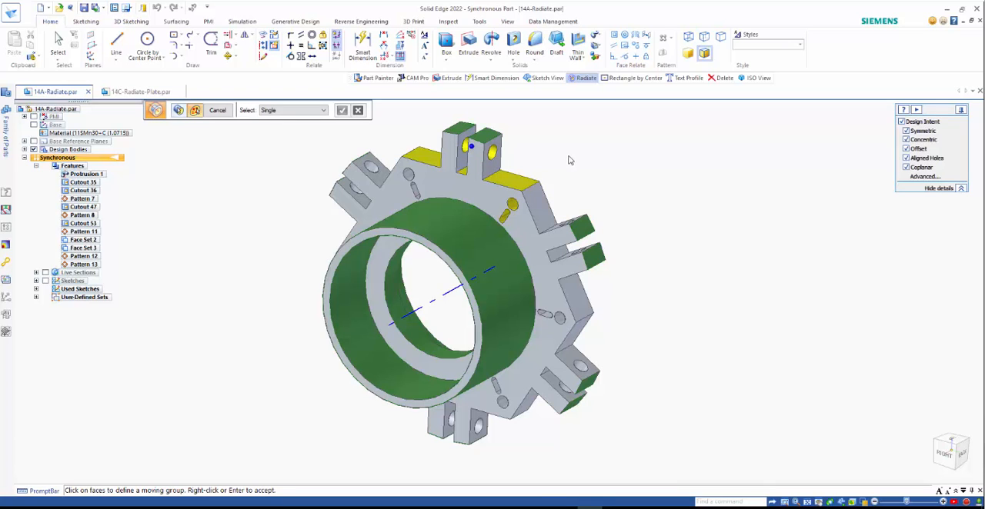
Add the three yellow planar faces beside and between the upper lugs as a second moving group with the proposed direction
{"action": "left_click", "coordinate": [496, 180]}
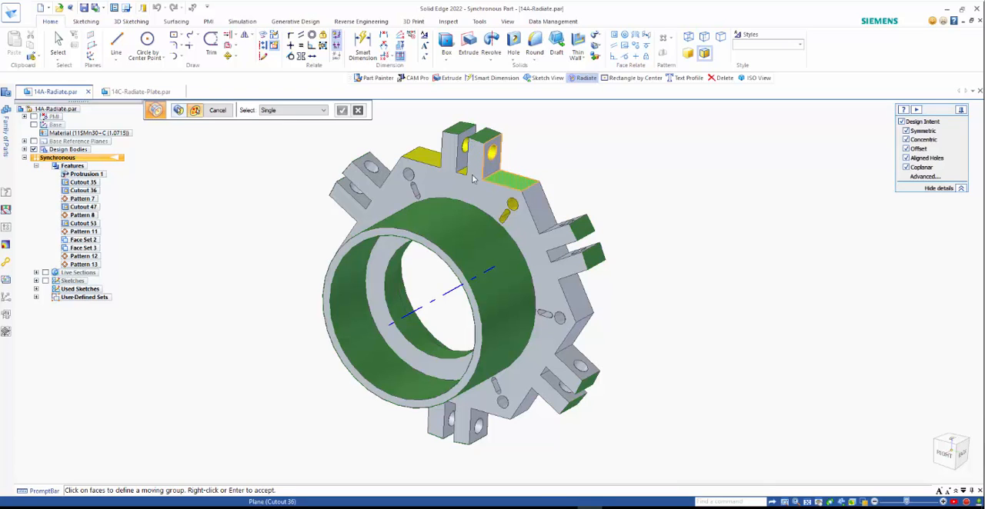
{"action": "left_click", "coordinate": [465, 170]}
{"action": "left_click", "coordinate": [422, 158]}
{"action": "right_click", "coordinate": [557, 144]}
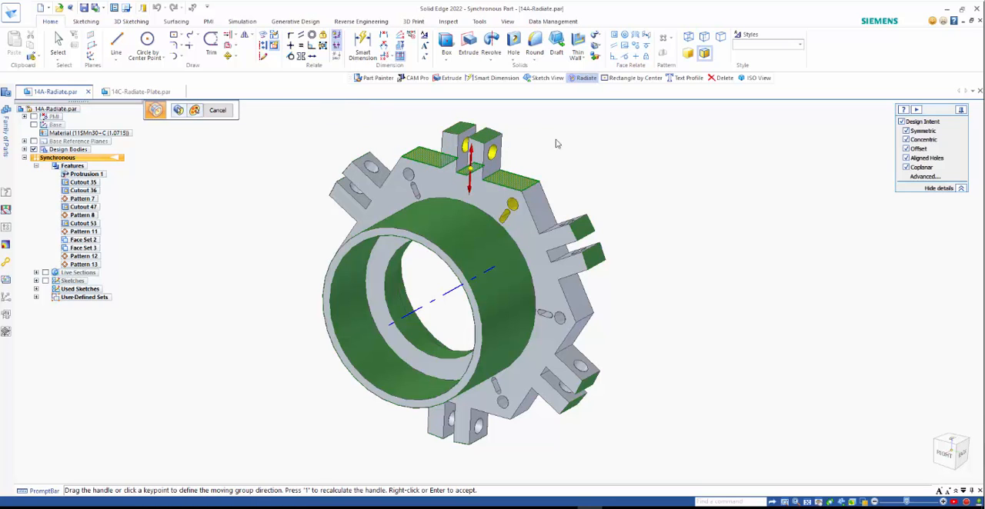
{"action": "right_click", "coordinate": [548, 146]}
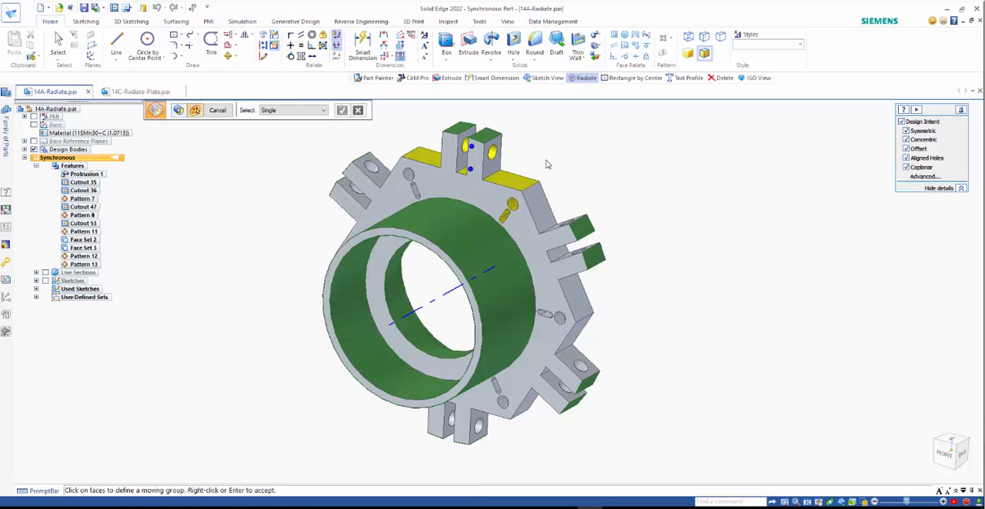
{"action": "left_click", "coordinate": [472, 151]}
Set face selection to Feature and add the yellow slot cutout as a moving group with the proposed direction
{"action": "left_click", "coordinate": [293, 110]}
{"action": "left_click", "coordinate": [286, 130]}
{"action": "left_click", "coordinate": [508, 213]}
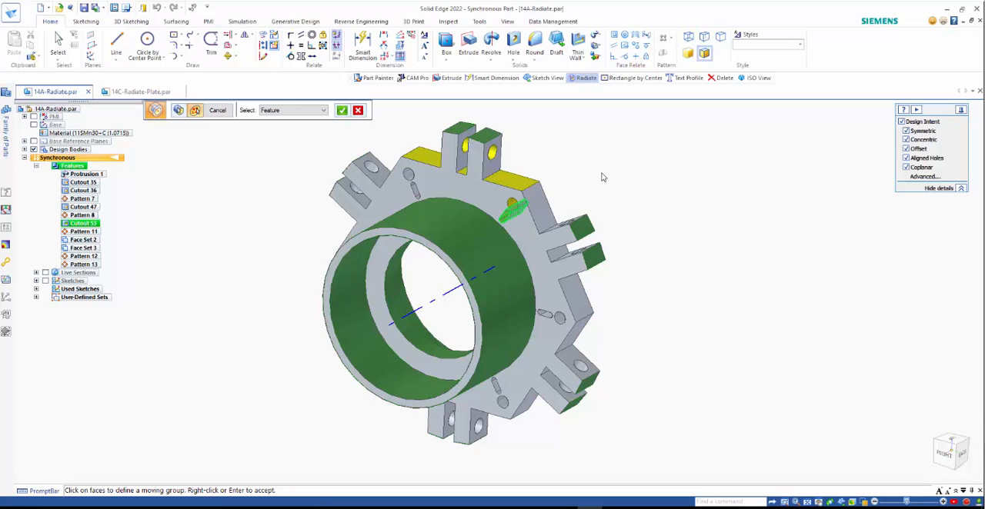
{"action": "right_click", "coordinate": [603, 177]}
{"action": "right_click", "coordinate": [603, 177]}
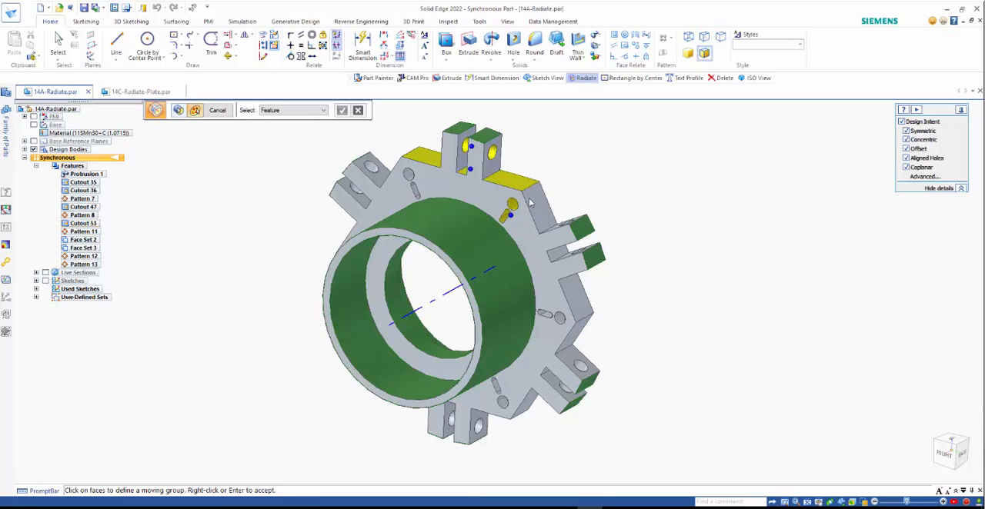
Add the yellow round hole next to the slot as another moving group with the proposed direction
{"action": "left_click", "coordinate": [512, 208]}
{"action": "right_click", "coordinate": [589, 159]}
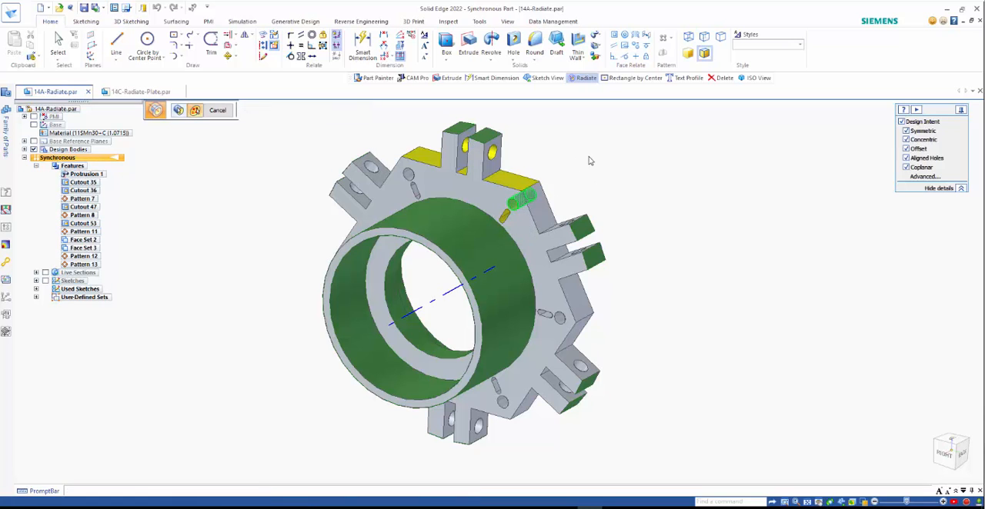
{"action": "right_click", "coordinate": [589, 160]}
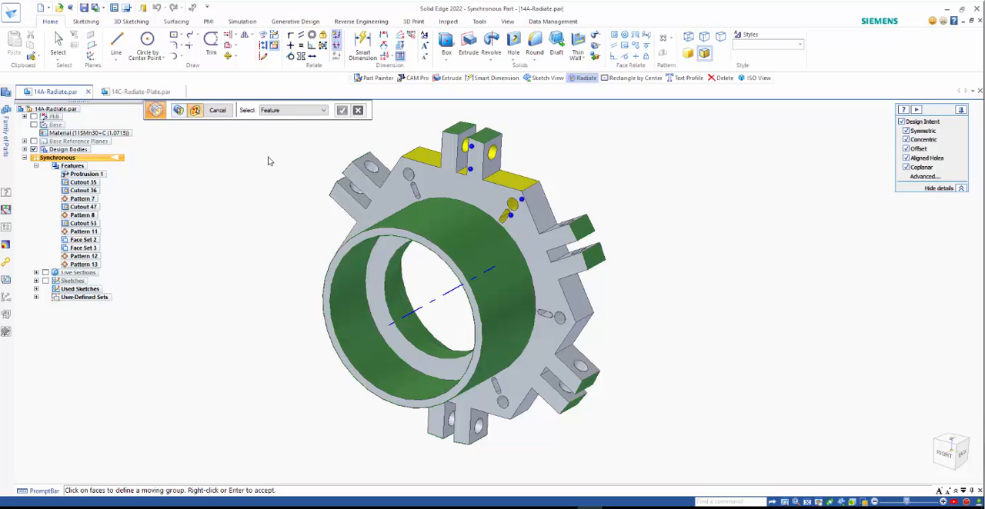
Accept the moving groups, radiate the coaxial faces by 5 mm, and end the command
{"action": "right_click", "coordinate": [257, 211]}
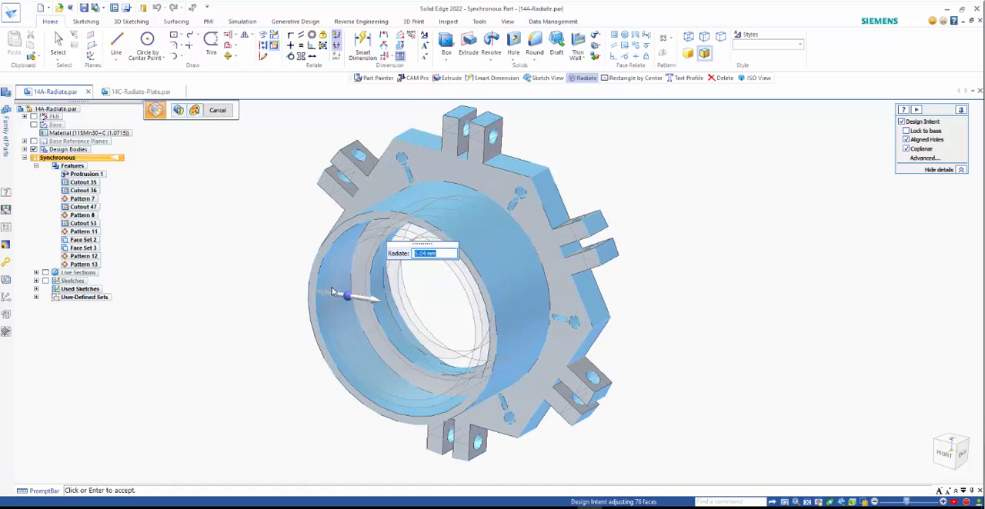
{"action": "type", "text": "5"}
{"action": "key", "text": "Return"}
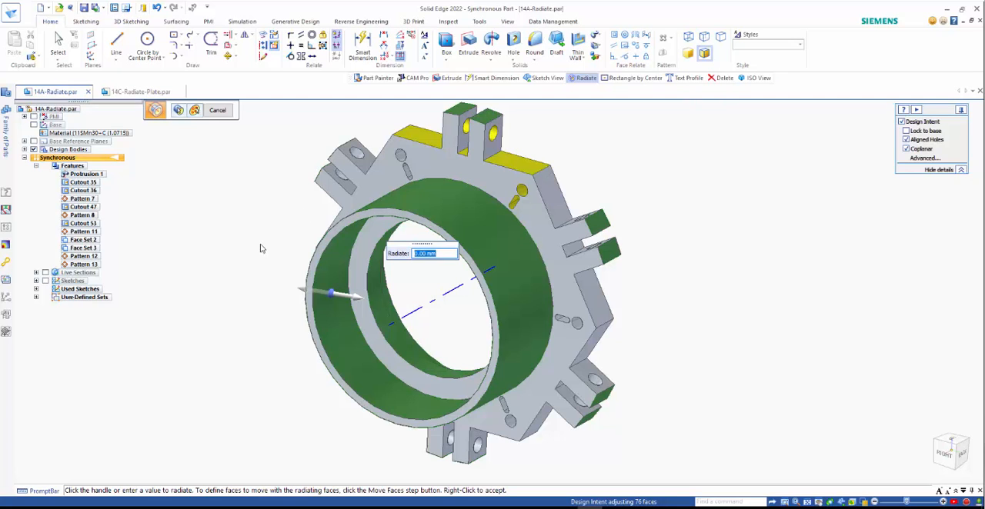
{"action": "left_click", "coordinate": [218, 110]}
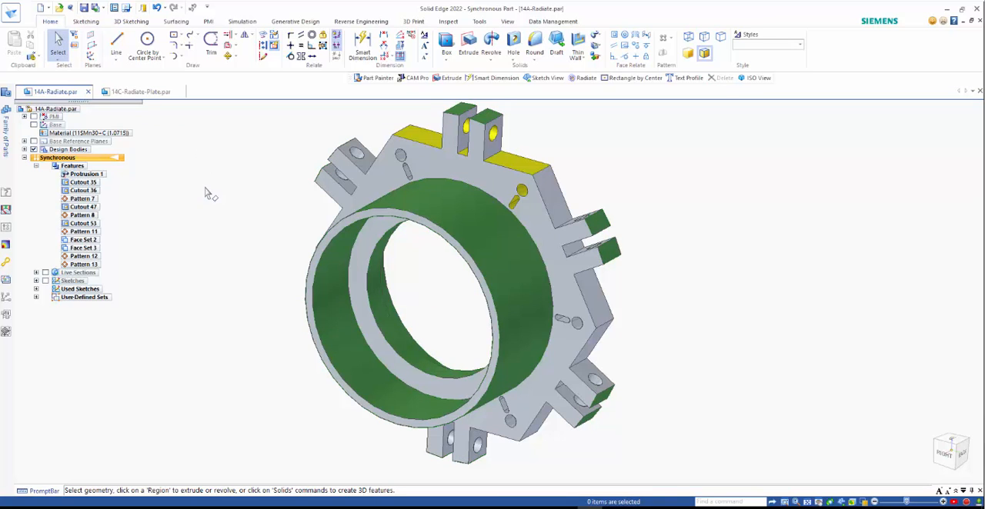
Switch to the 14C-Radiate-Plate.par document and examine the live section through the bolt hole and outer rim
{"action": "left_click", "coordinate": [150, 93]}
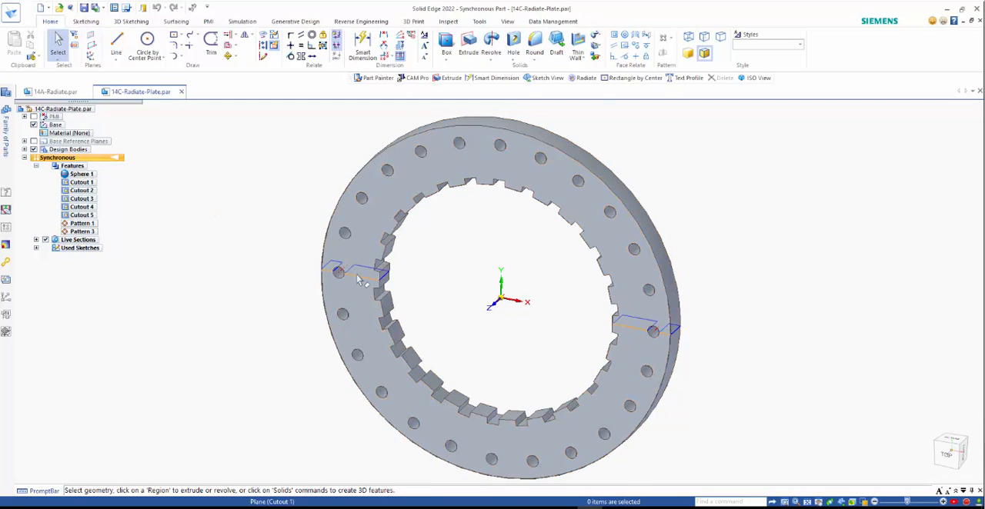
{"action": "scroll", "coordinate": [671, 338], "scroll_direction": "up", "scroll_amount": 3}
{"action": "scroll", "coordinate": [671, 339], "scroll_direction": "up", "scroll_amount": 4}
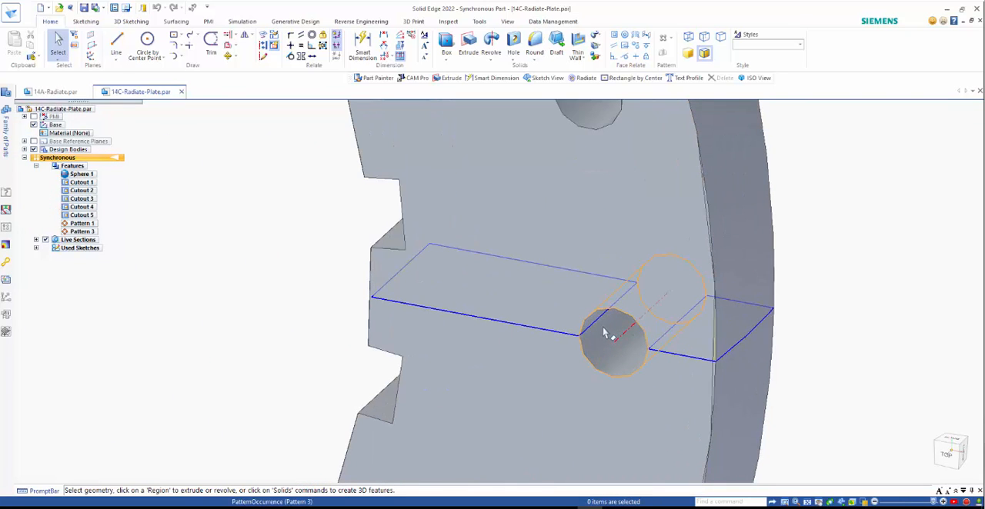
{"action": "scroll", "coordinate": [749, 345], "scroll_direction": "up", "scroll_amount": 2}
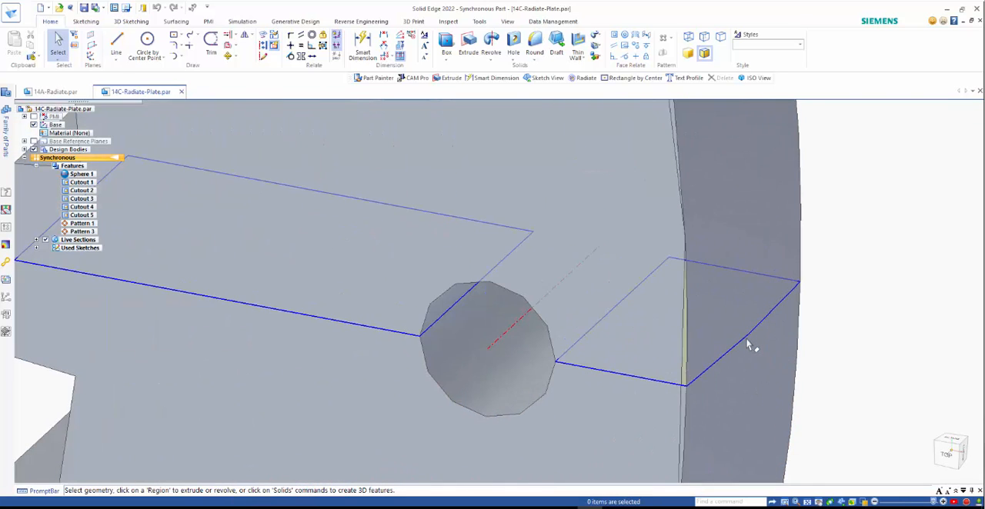
{"action": "scroll", "coordinate": [746, 341], "scroll_direction": "up", "scroll_amount": 2}
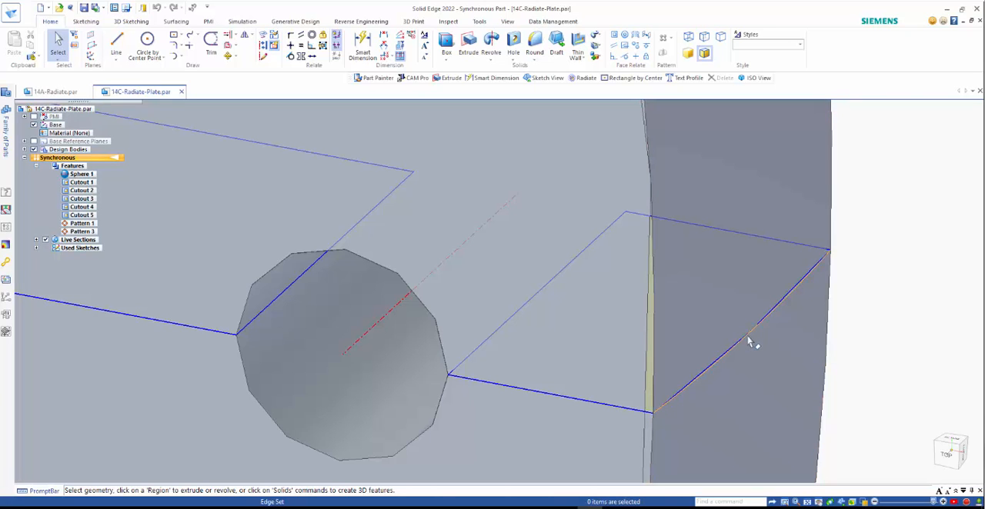
{"action": "scroll", "coordinate": [748, 343], "scroll_direction": "down", "scroll_amount": 2}
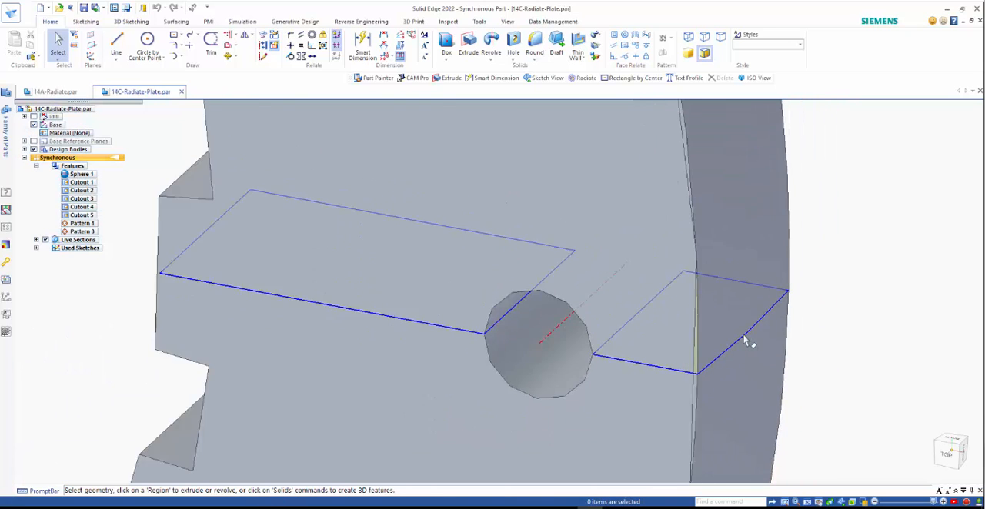
{"action": "scroll", "coordinate": [747, 342], "scroll_direction": "down", "scroll_amount": 4}
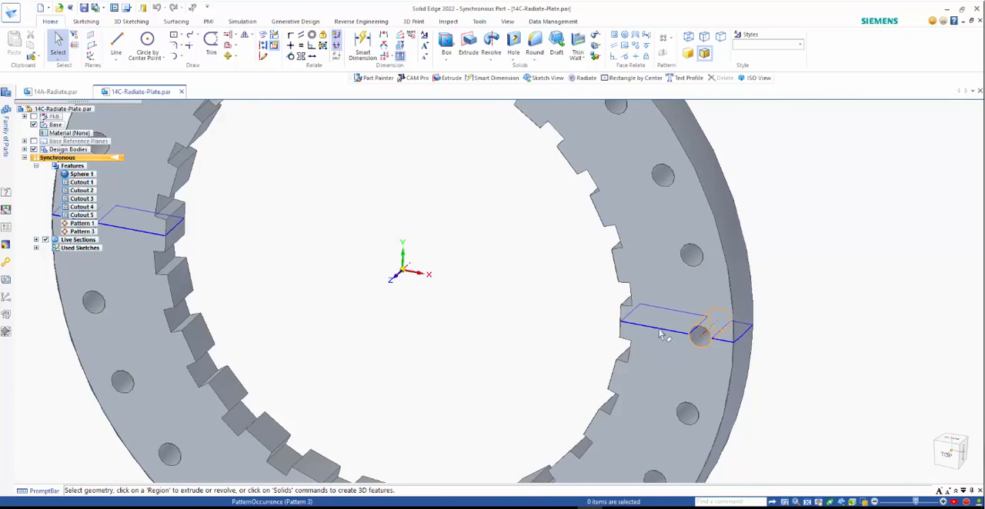
{"action": "scroll", "coordinate": [660, 335], "scroll_direction": "down", "scroll_amount": 3}
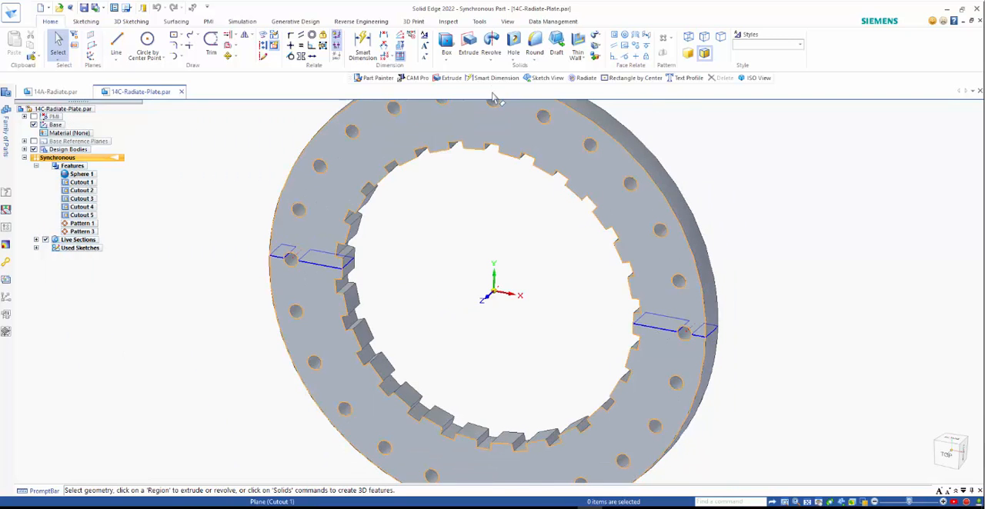
Start the Radiate command on an inner tooth face of the plate, include all coaxial faces, and accept the selection
{"action": "left_click", "coordinate": [491, 58]}
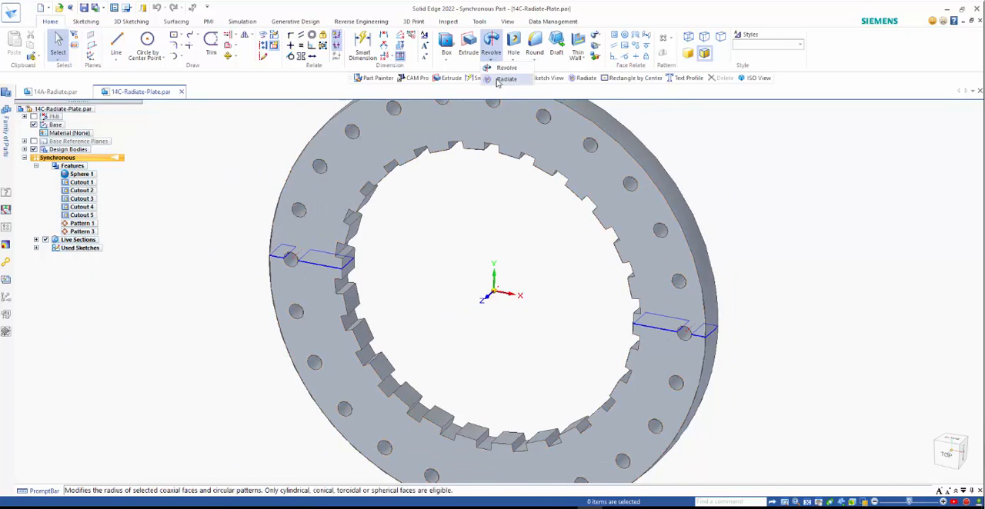
{"action": "left_click", "coordinate": [505, 79]}
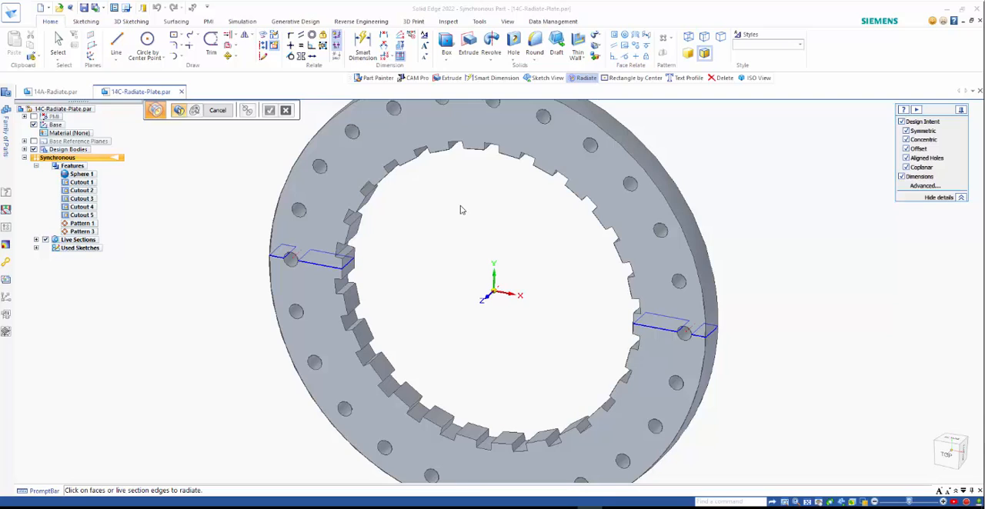
{"action": "left_click", "coordinate": [348, 265]}
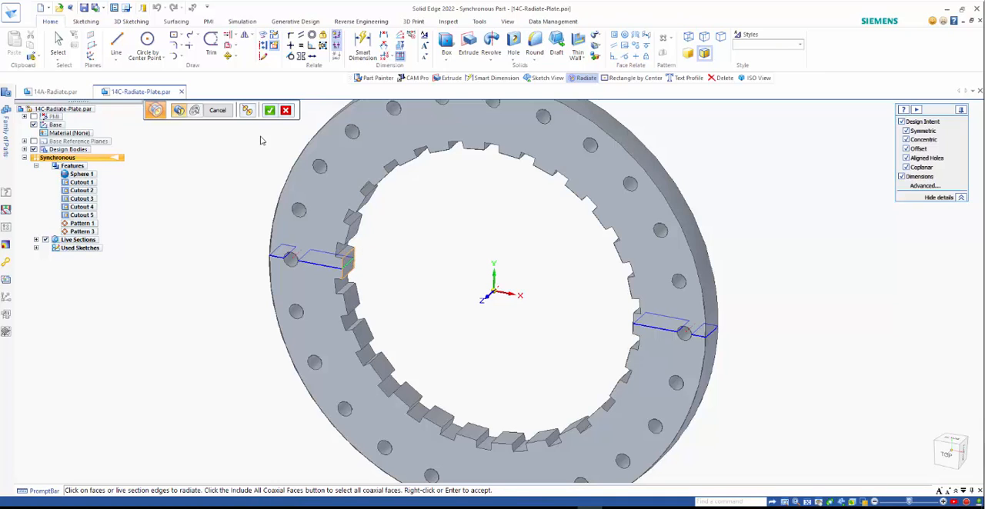
{"action": "left_click", "coordinate": [247, 110]}
{"action": "left_click", "coordinate": [349, 223]}
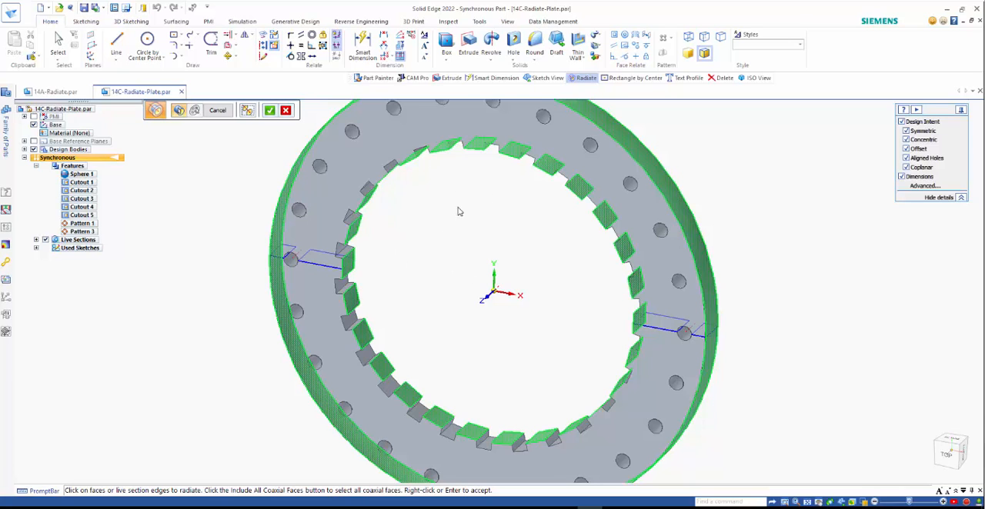
{"action": "scroll", "coordinate": [477, 222], "scroll_direction": "down", "scroll_amount": 1}
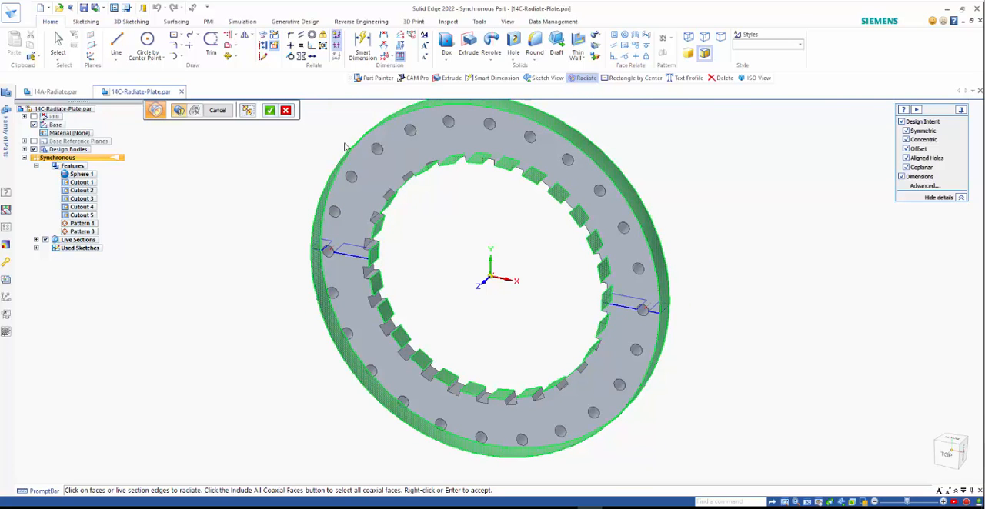
{"action": "right_click", "coordinate": [289, 148]}
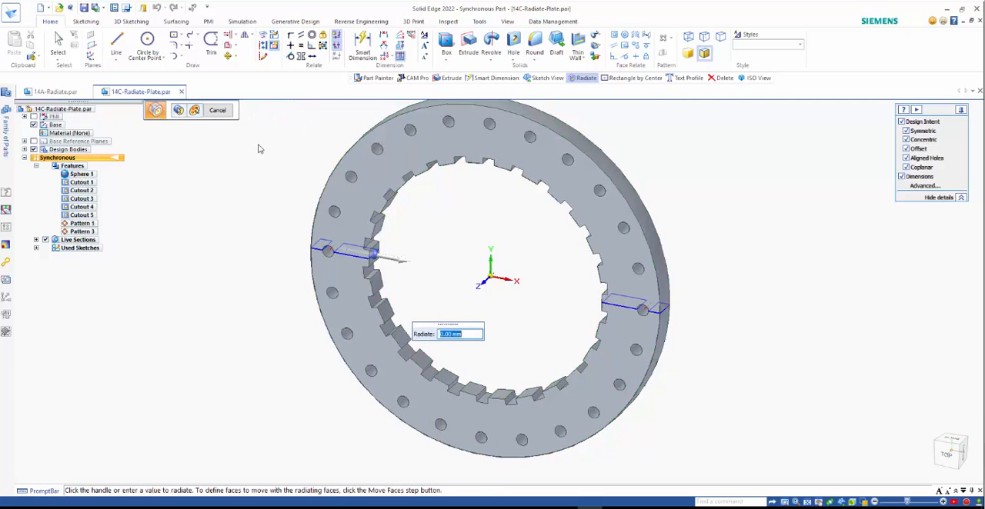
Define one of the plate's upper bolt holes as a moving group with the proposed direction
{"action": "left_click", "coordinate": [195, 111]}
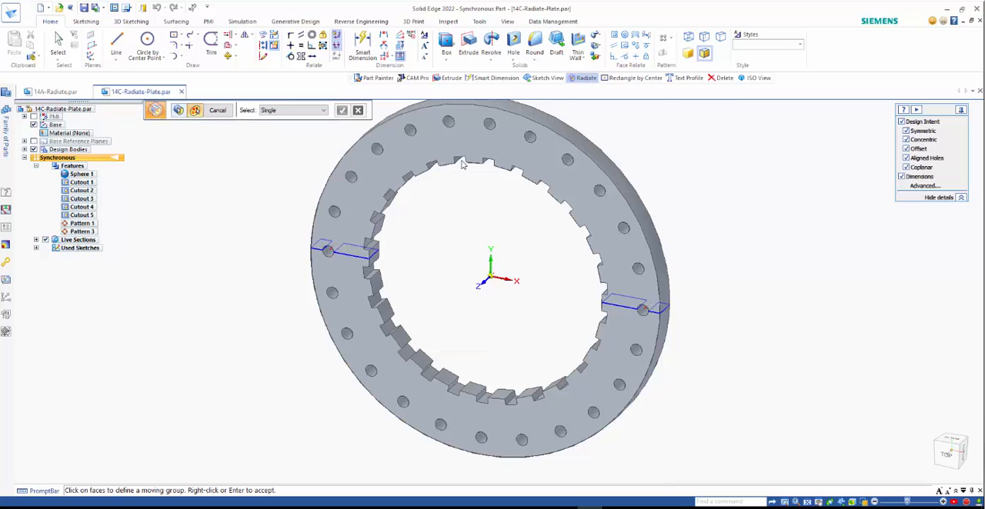
{"action": "left_click", "coordinate": [529, 139]}
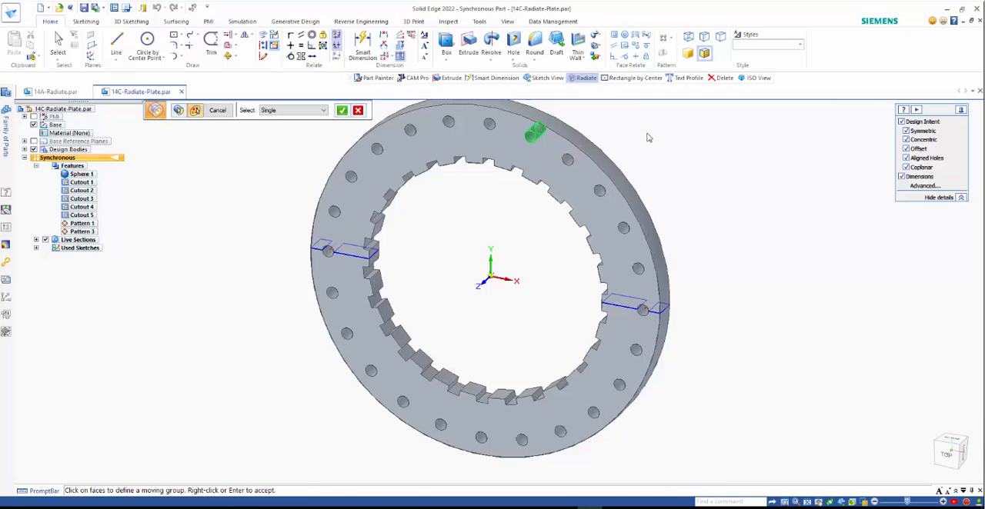
{"action": "right_click", "coordinate": [648, 137]}
{"action": "right_click", "coordinate": [648, 138]}
Add a notch face on the plate's toothed inner edge as a second moving group with the proposed direction
{"action": "left_click", "coordinate": [376, 218]}
{"action": "right_click", "coordinate": [413, 231]}
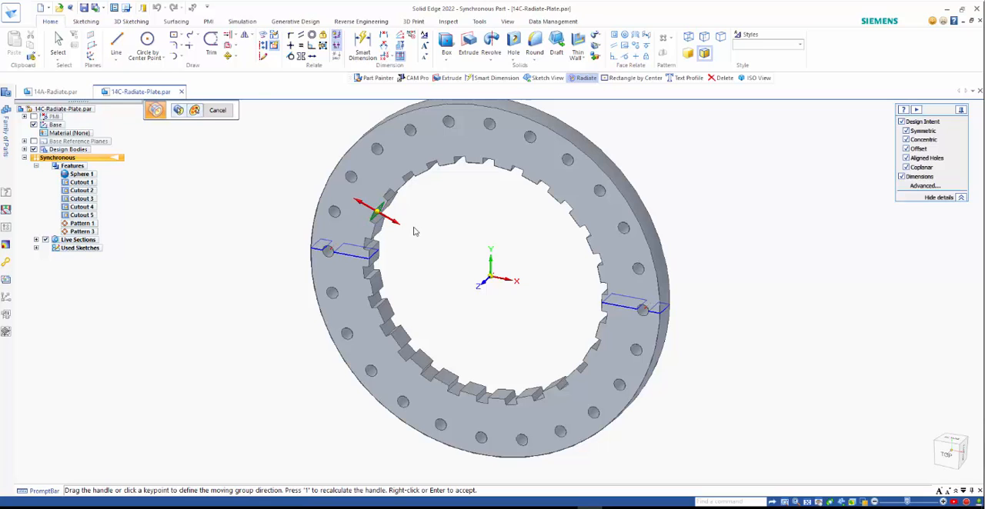
{"action": "right_click", "coordinate": [413, 230]}
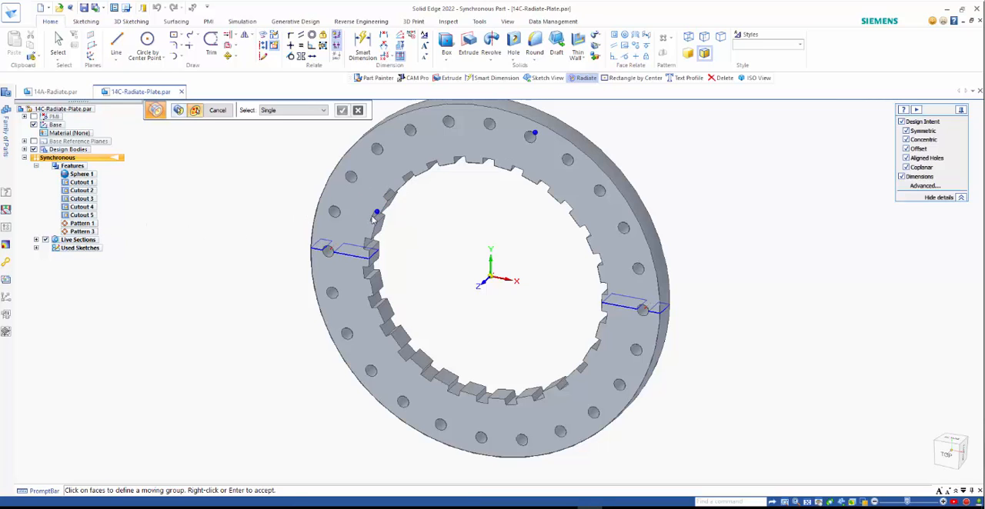
Accept the moving groups, radiate the plate's coaxial faces outward by 25 mm, and end the command
{"action": "right_click", "coordinate": [239, 220]}
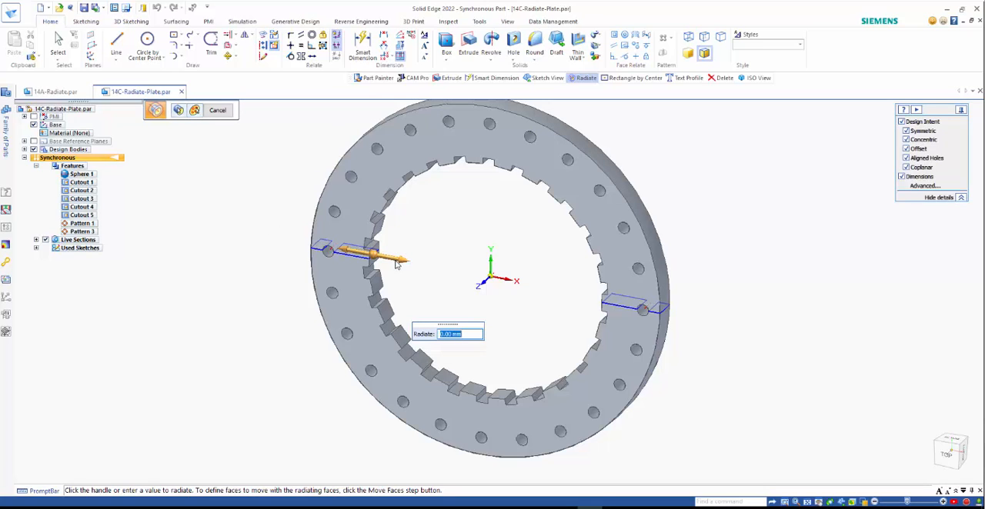
{"action": "left_click", "coordinate": [397, 263]}
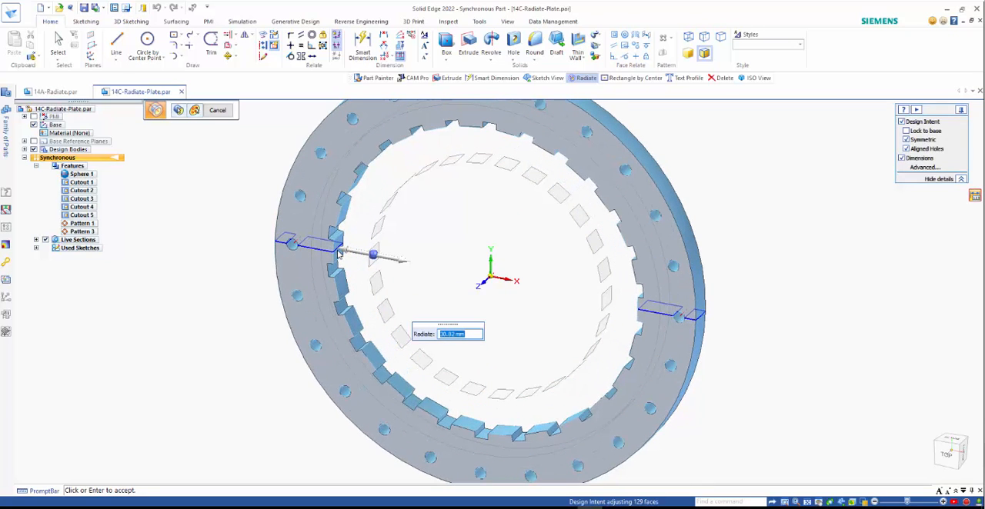
{"action": "type", "text": "25"}
{"action": "key", "text": "Return"}
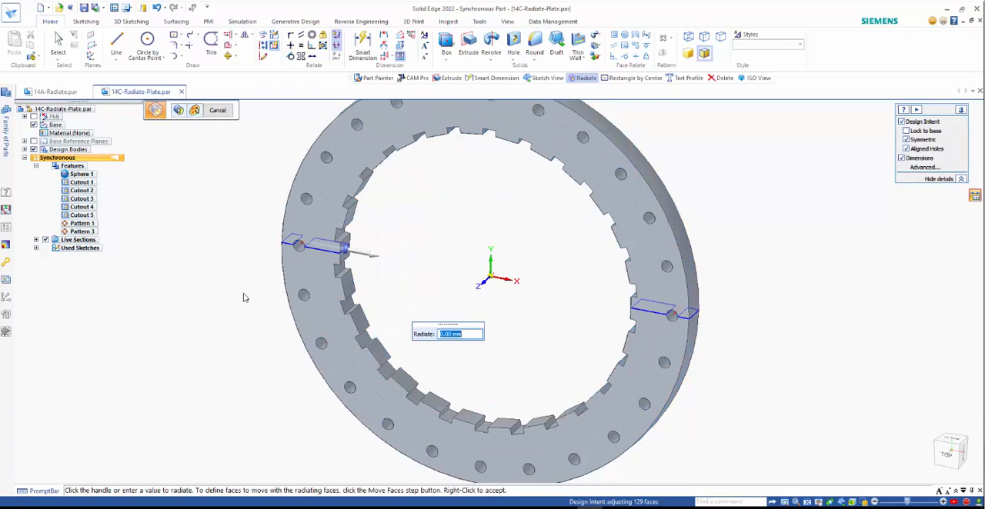
{"action": "key", "text": "Escape"}
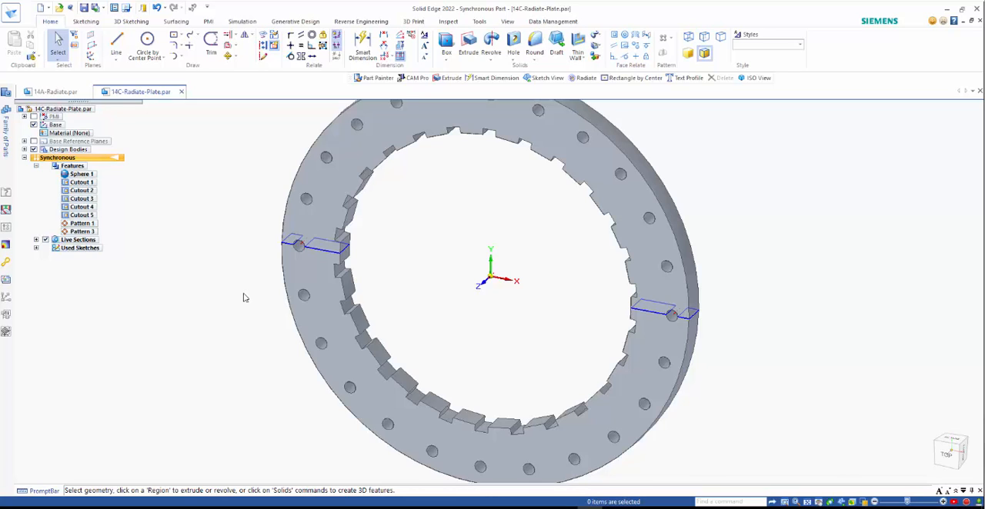
{"action": "key", "text": "alt"}
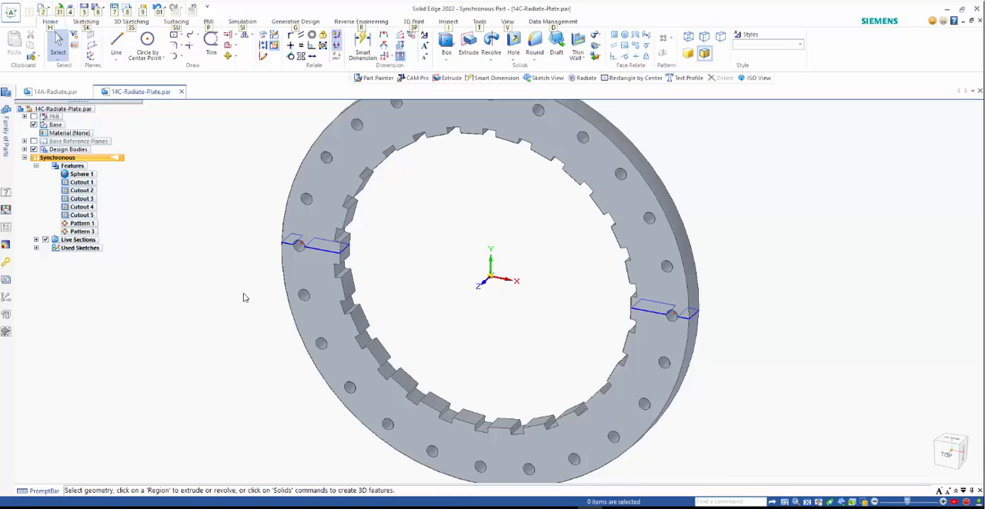